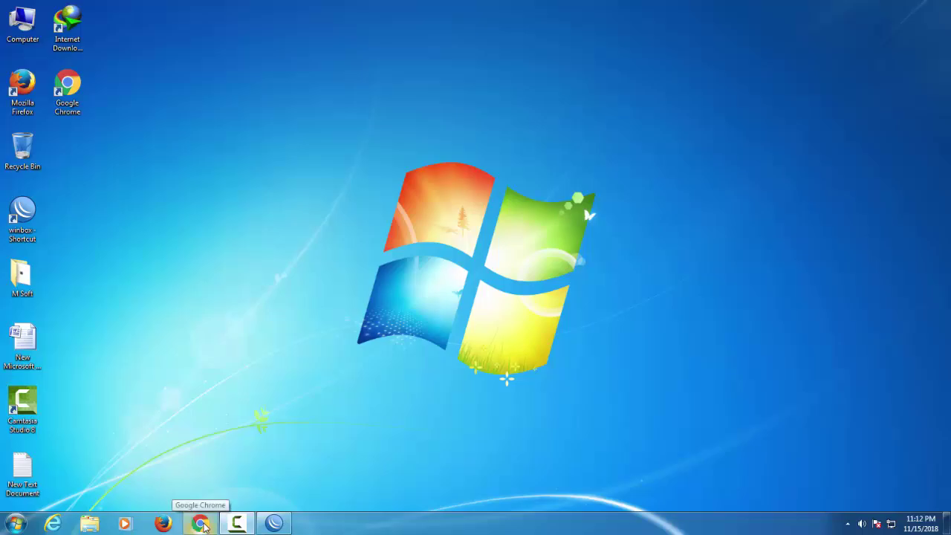
# Launch the browser and load the router's admin login at 192.168.0.1.
pyautogui.click(201, 524)
pyautogui.write('1')
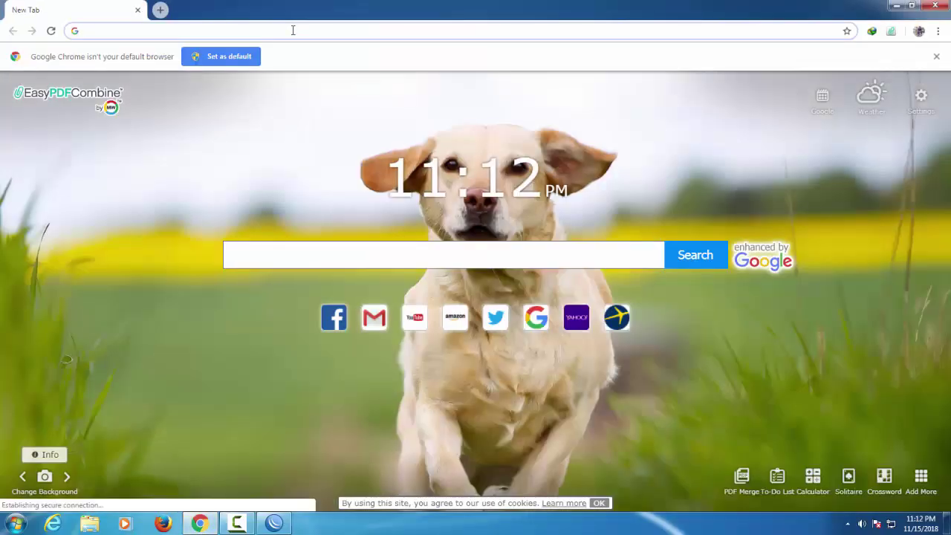
pyautogui.press('Return')
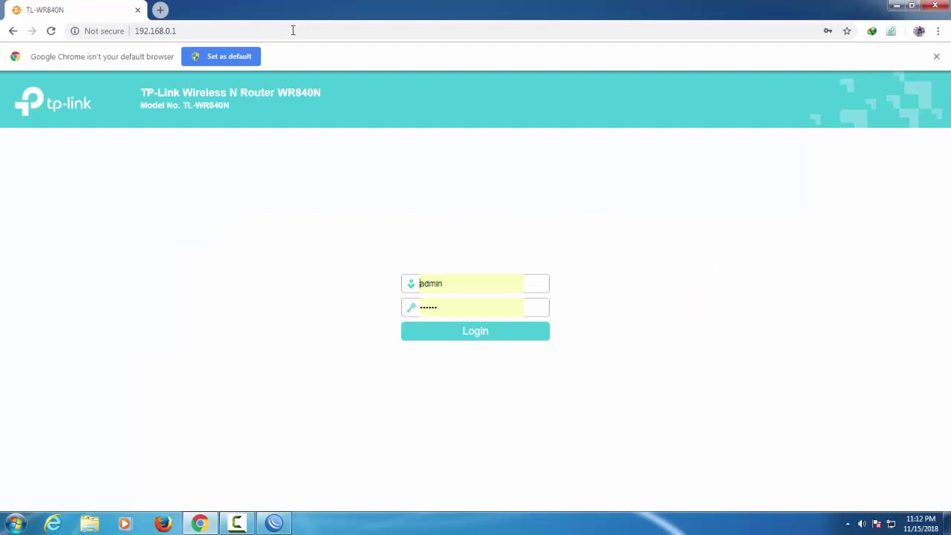
# Sign in with the router's admin password and decline the saved-password update offer.
pyautogui.click(450, 309)
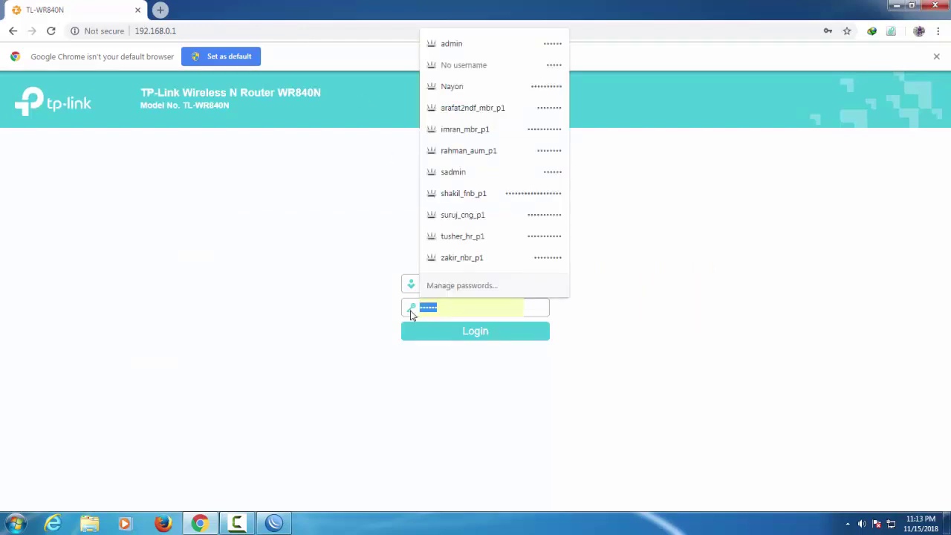
pyautogui.write('admin')
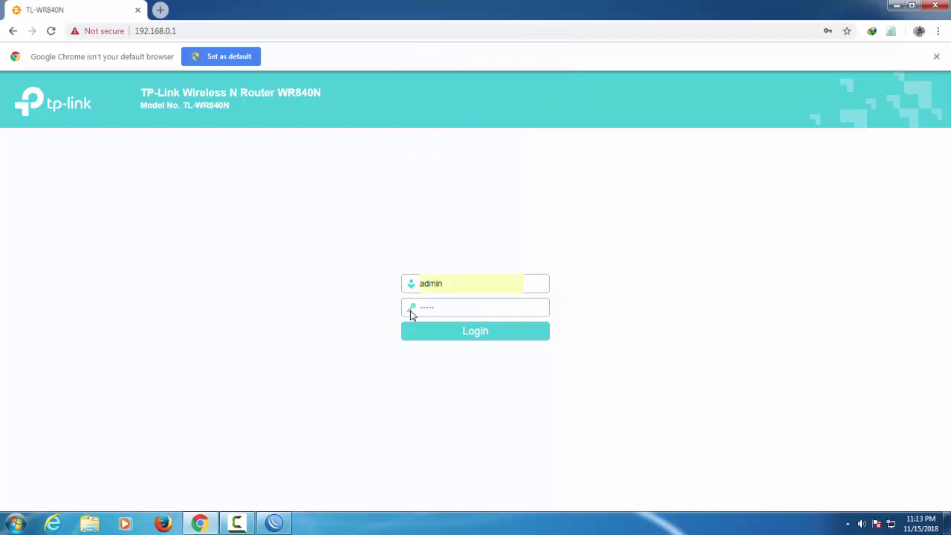
pyautogui.press('Return')
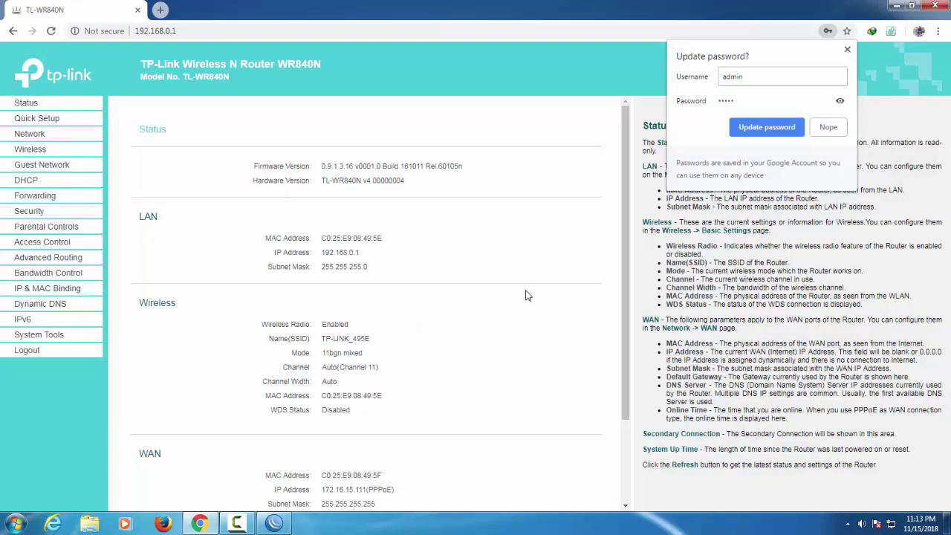
pyautogui.click(847, 51)
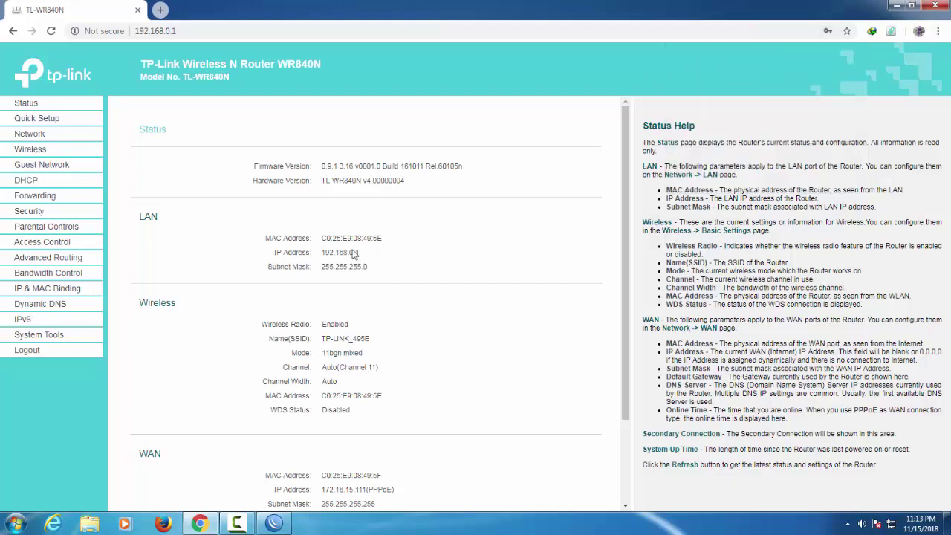
pyautogui.scroll(-3, 353, 254)
pyautogui.scroll(3, 357, 357)
# Find and select IP 192.168.0.100 in the DHCP Clients List, then go to Bandwidth Control.
pyautogui.click(30, 184)
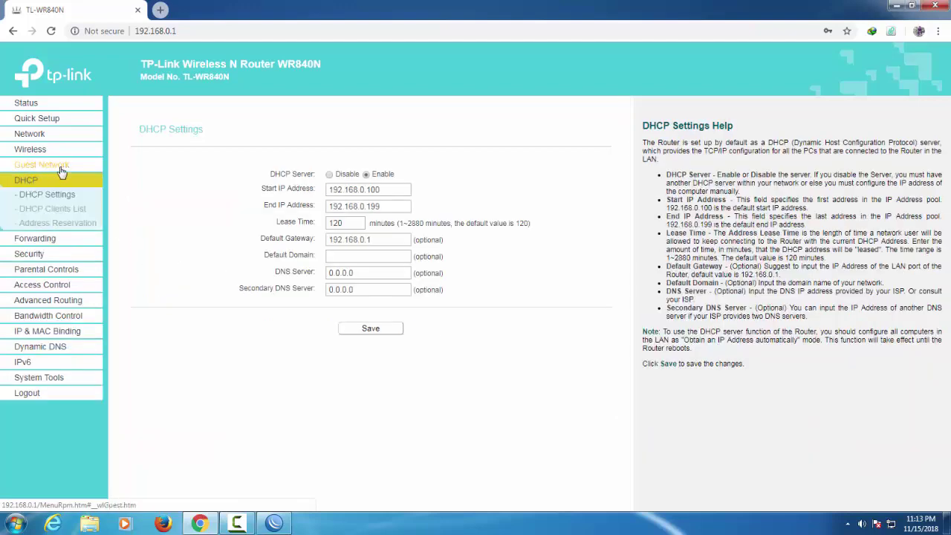
pyautogui.click(56, 214)
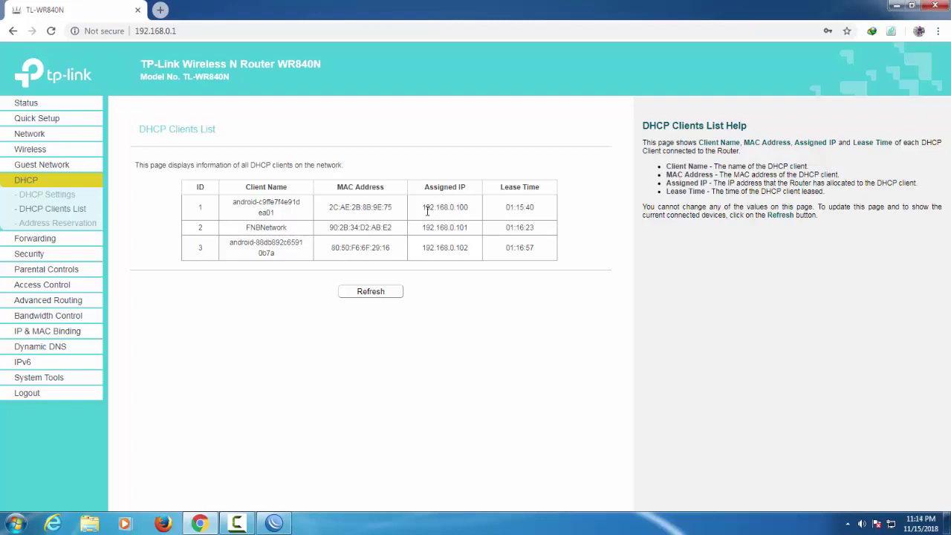
pyautogui.moveTo(422, 208); pyautogui.dragTo(473, 216)
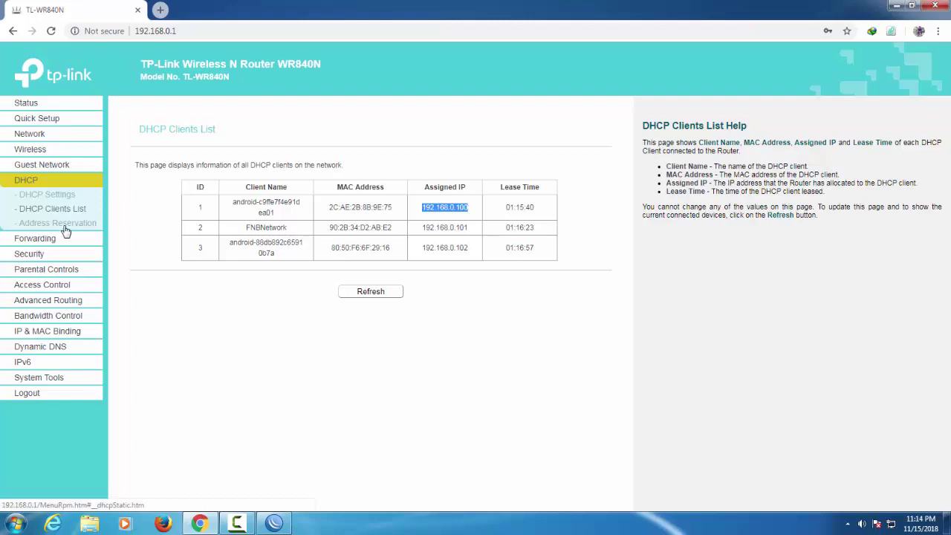
pyautogui.click(53, 318)
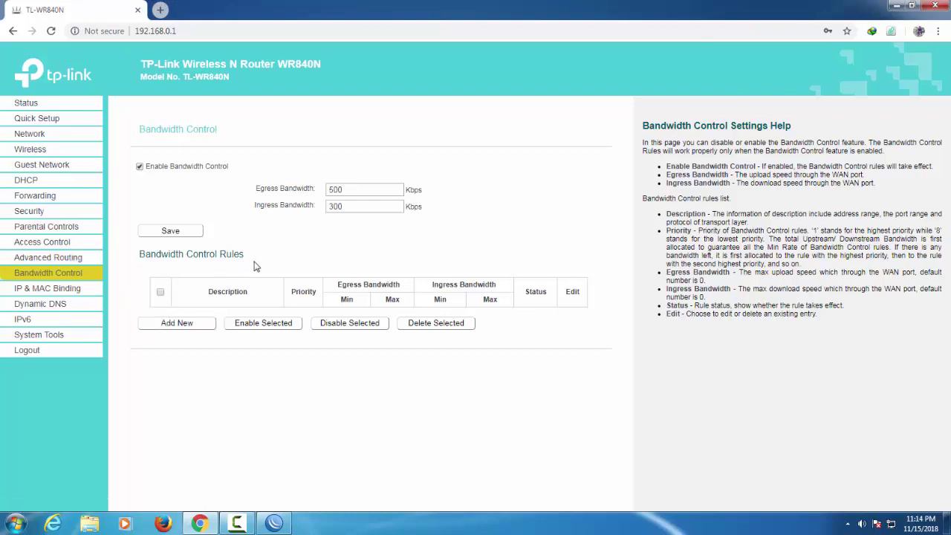
# Start a new bandwidth control rule with IP range 192.168.0.100.
pyautogui.click(186, 327)
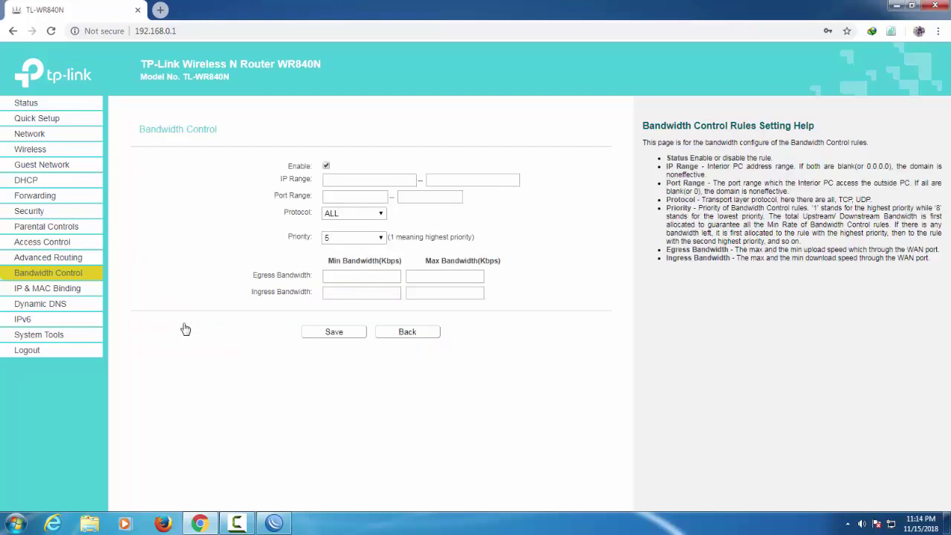
pyautogui.click(337, 183)
pyautogui.write('192.168.0.100')
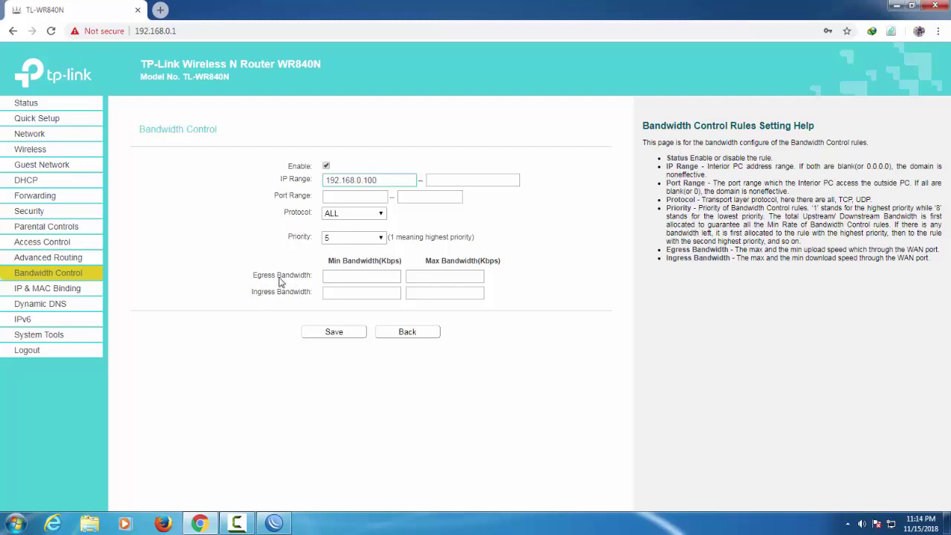
# Enter 500 Kbps minimum and 300 Kbps maximum for egress and ingress, save, and dismiss the warning.
pyautogui.click(339, 276)
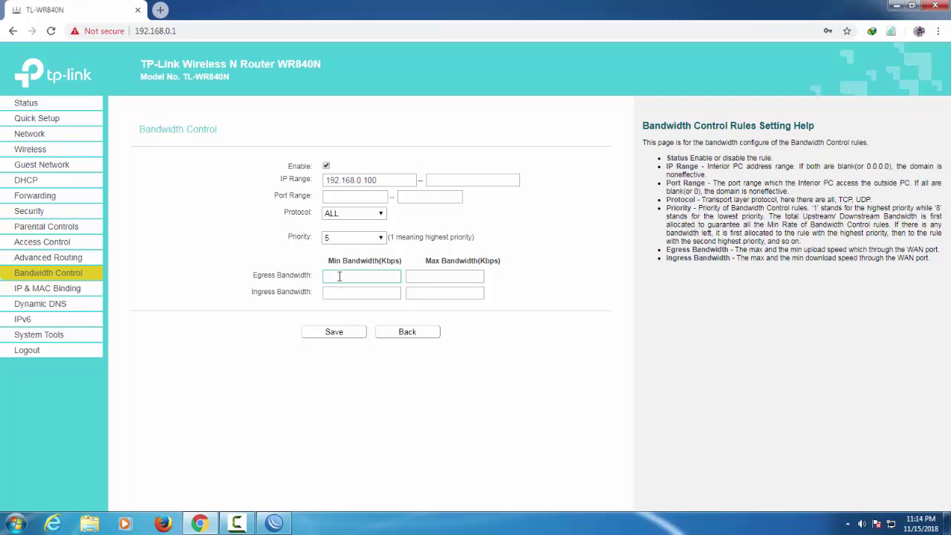
pyautogui.write('500')
pyautogui.click(350, 296)
pyautogui.write('500')
pyautogui.click(422, 275)
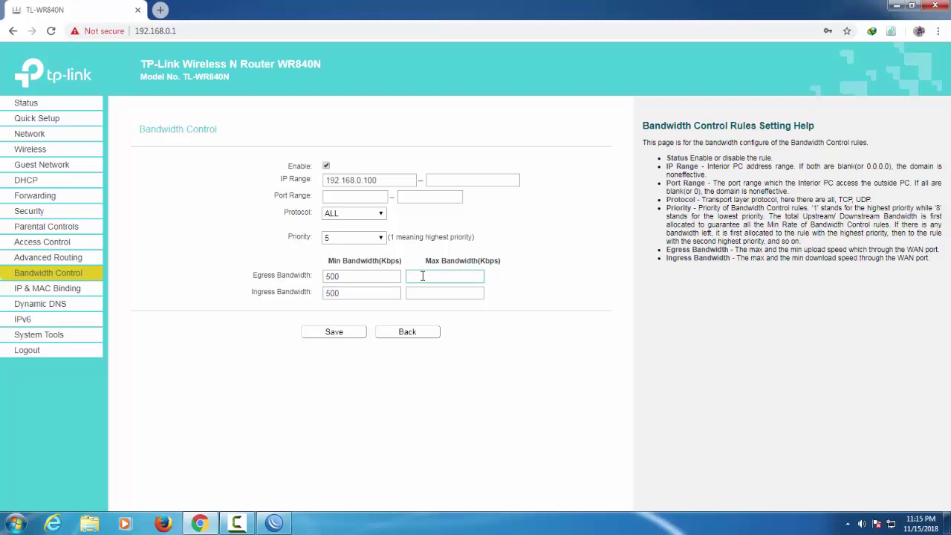
pyautogui.write('300')
pyautogui.click(432, 292)
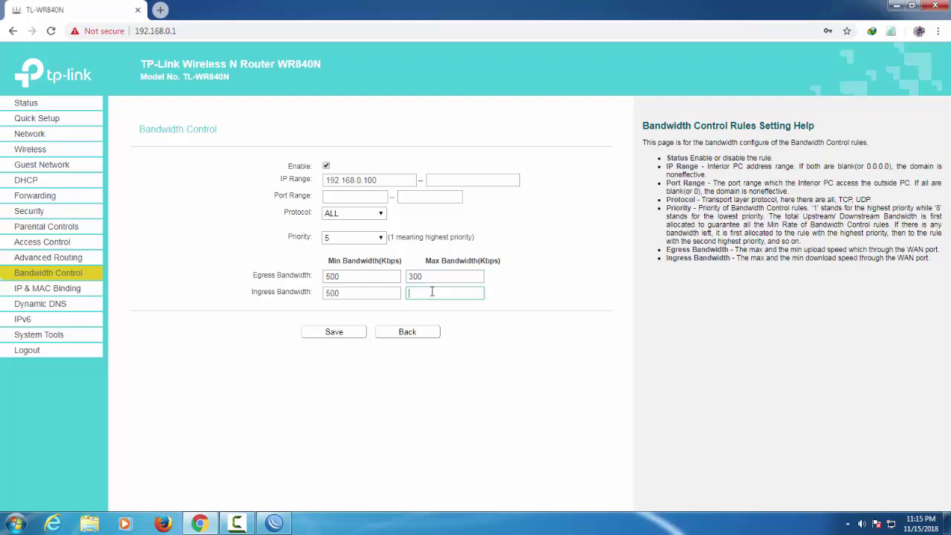
pyautogui.write('300')
pyautogui.click(336, 333)
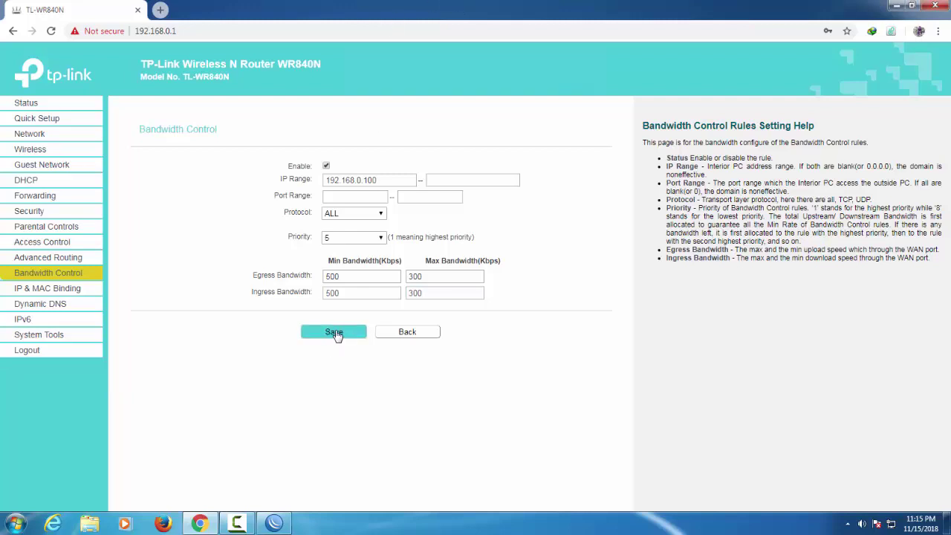
pyautogui.click(580, 104)
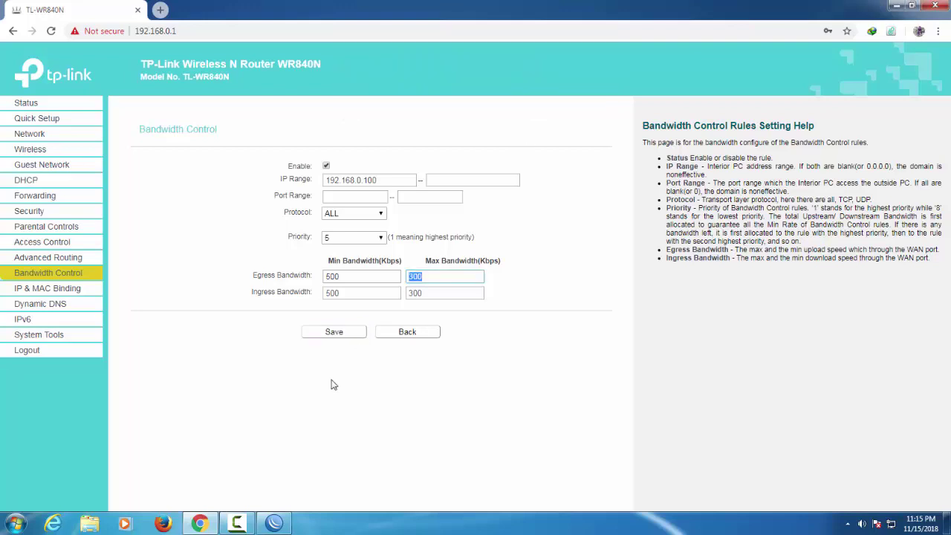
# Try raising the egress and ingress maximums, go full screen, and dismiss the maximum-below-minimum warning.
pyautogui.click(430, 277)
pyautogui.press('BackSpace')
pyautogui.press('BackSpace')
pyautogui.write('1500')
pyautogui.press('BackSpace')
pyautogui.click(437, 293)
pyautogui.press('BackSpace')
pyautogui.press('BackSpace')
pyautogui.press('BackSpace')
pyautogui.press('F11')
pyautogui.write('1500')
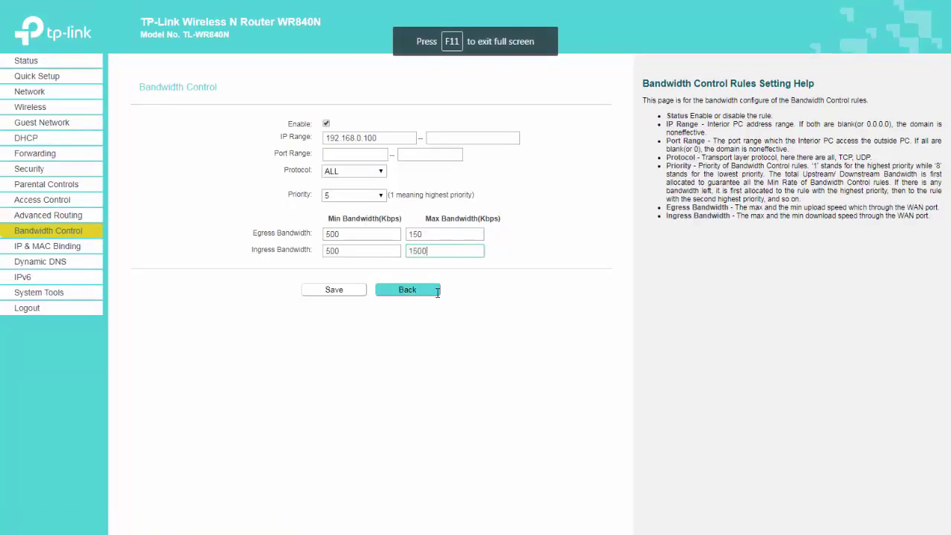
pyautogui.click(344, 295)
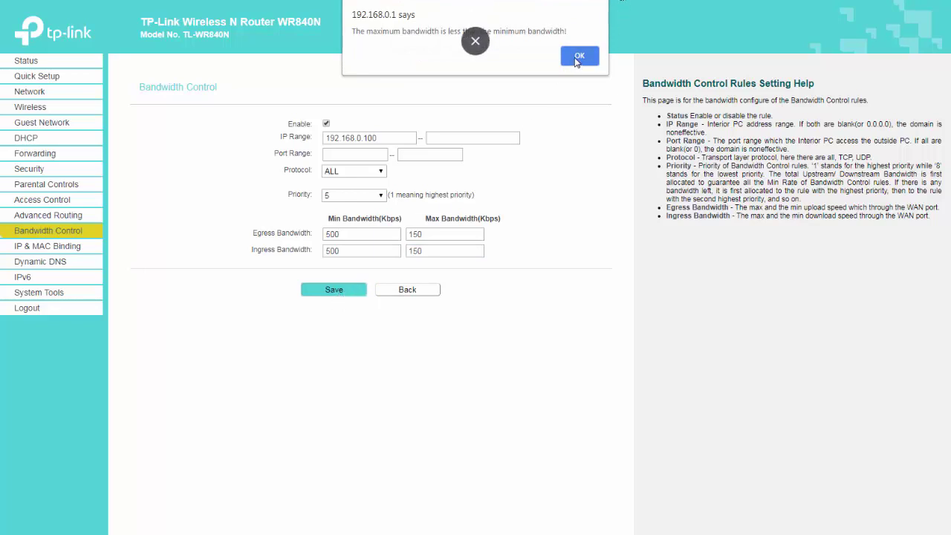
pyautogui.click(576, 56)
# Set both maximums to 100 Kbps and both minimums to 50 Kbps, then save the rule.
pyautogui.click(430, 236)
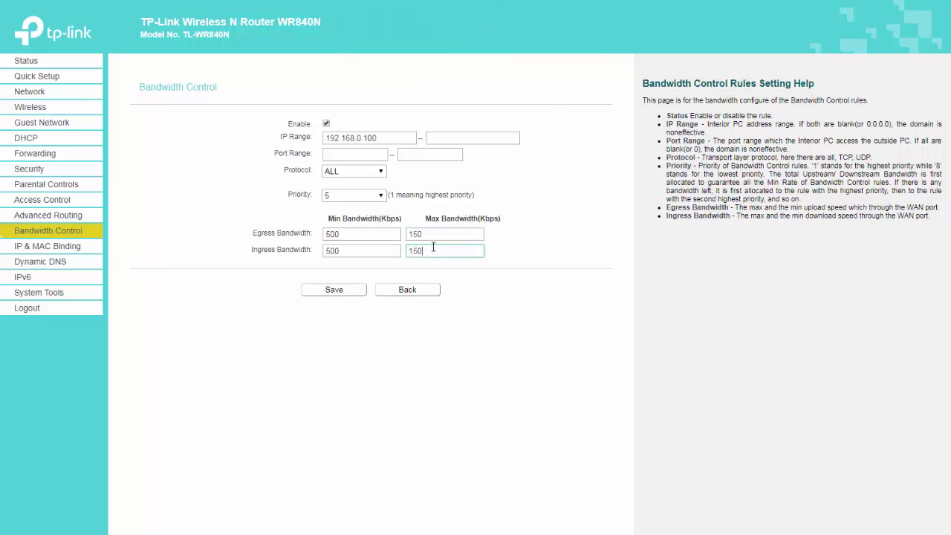
pyautogui.press('BackSpace')
pyautogui.press('BackSpace')
pyautogui.press('BackSpace')
pyautogui.write('100')
pyautogui.click(427, 251)
pyautogui.press('BackSpace')
pyautogui.press('BackSpace')
pyautogui.press('BackSpace')
pyautogui.write('100')
pyautogui.click(343, 234)
pyautogui.press('BackSpace')
pyautogui.click(355, 250)
pyautogui.press('BackSpace')
pyautogui.click(340, 290)
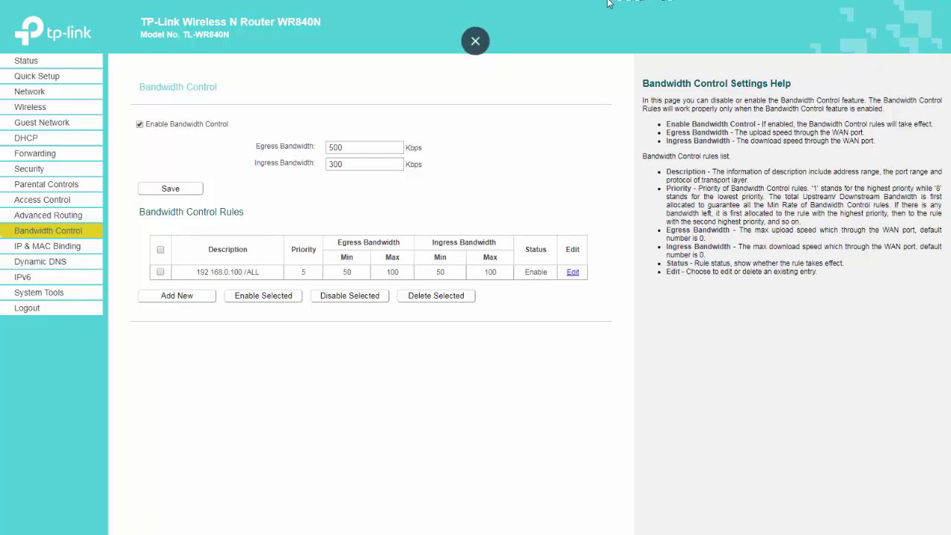
# Exit the browser's full-screen view using the round X at the top edge.
pyautogui.moveTo(388, 5)
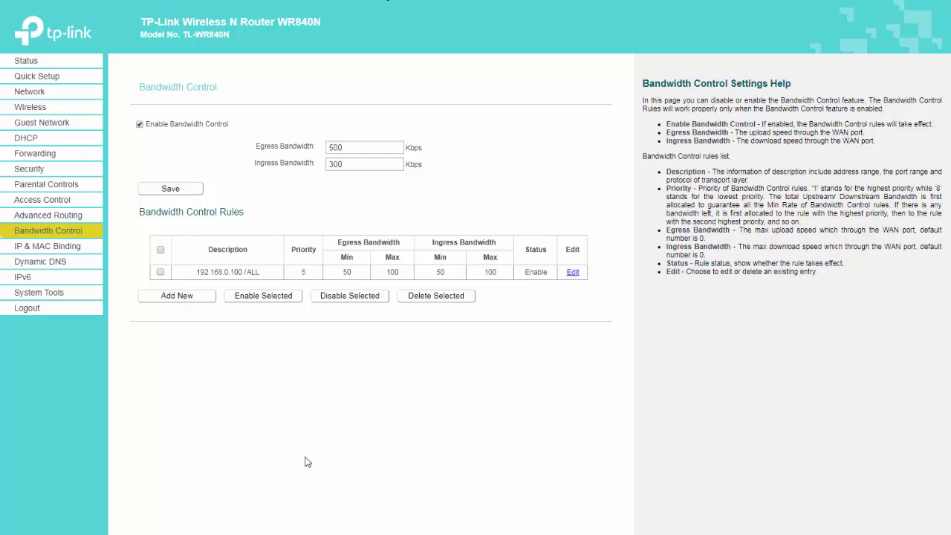
pyautogui.moveTo(456, 4)
pyautogui.moveTo(919, 4)
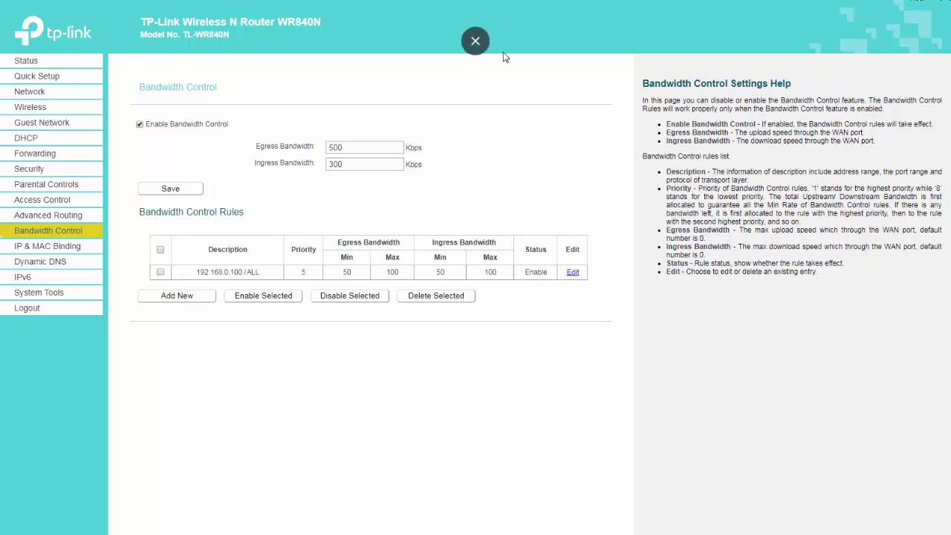
pyautogui.click(478, 43)
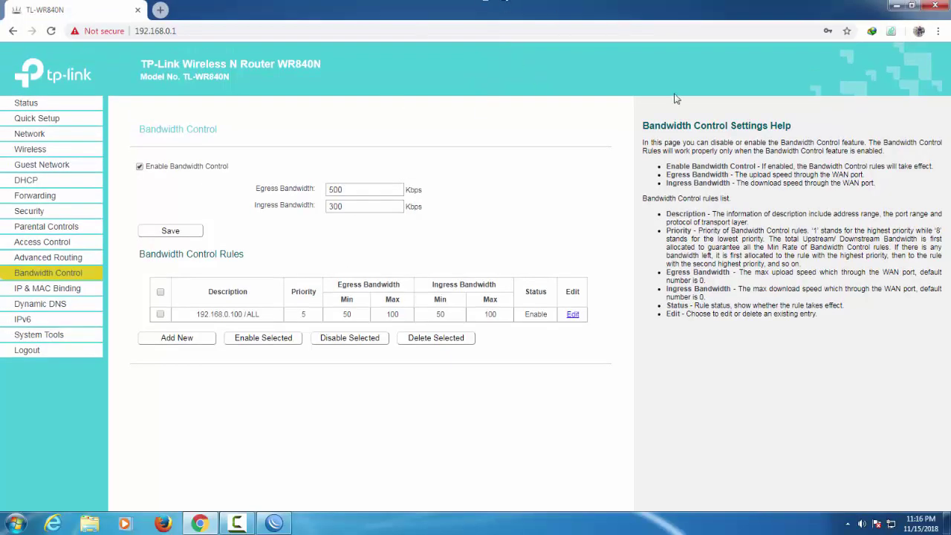
pyautogui.click(160, 11)
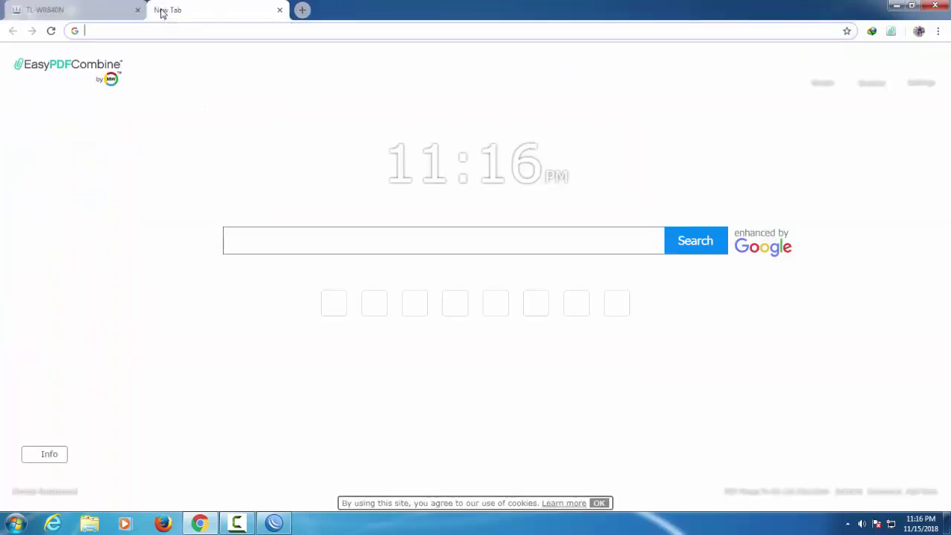
pyautogui.write('www.google.com')
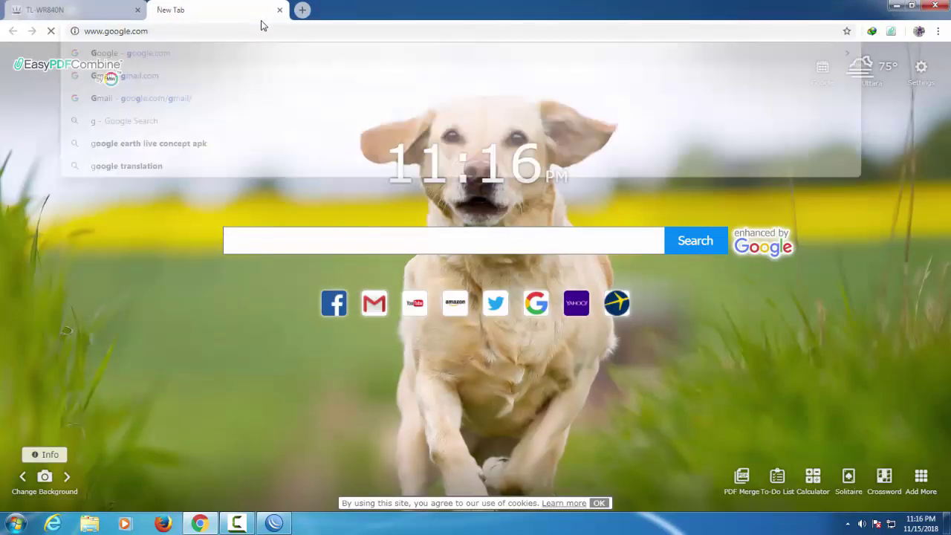
pyautogui.press('Return')
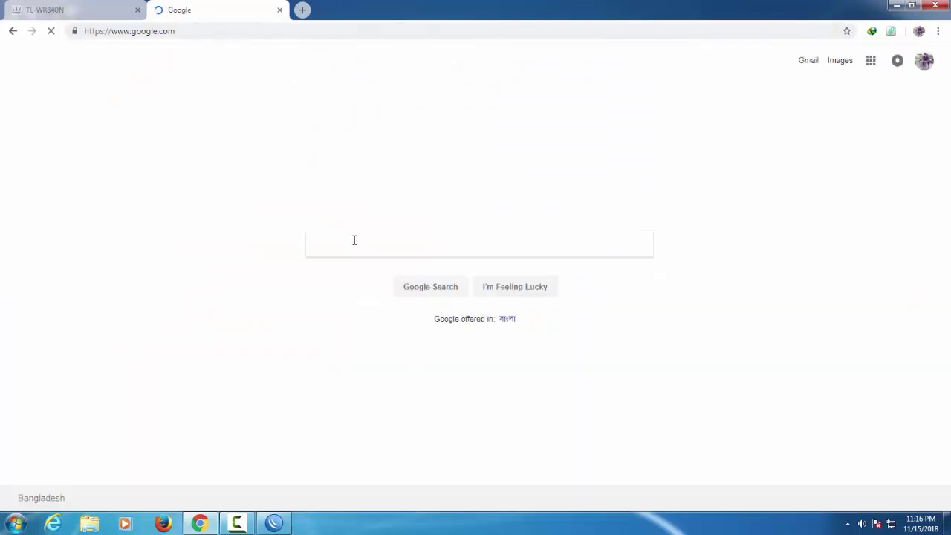
pyautogui.click(357, 245)
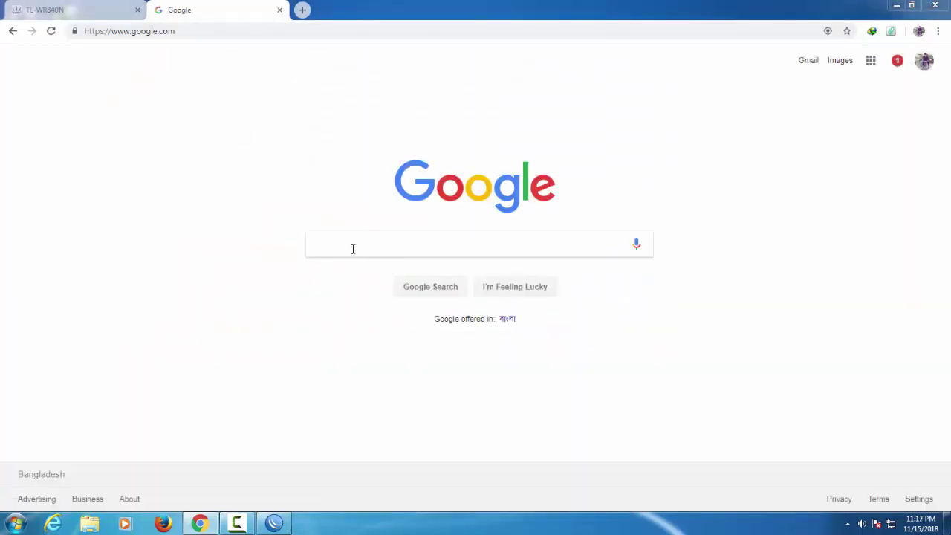
pyautogui.click(353, 249)
pyautogui.click(352, 244)
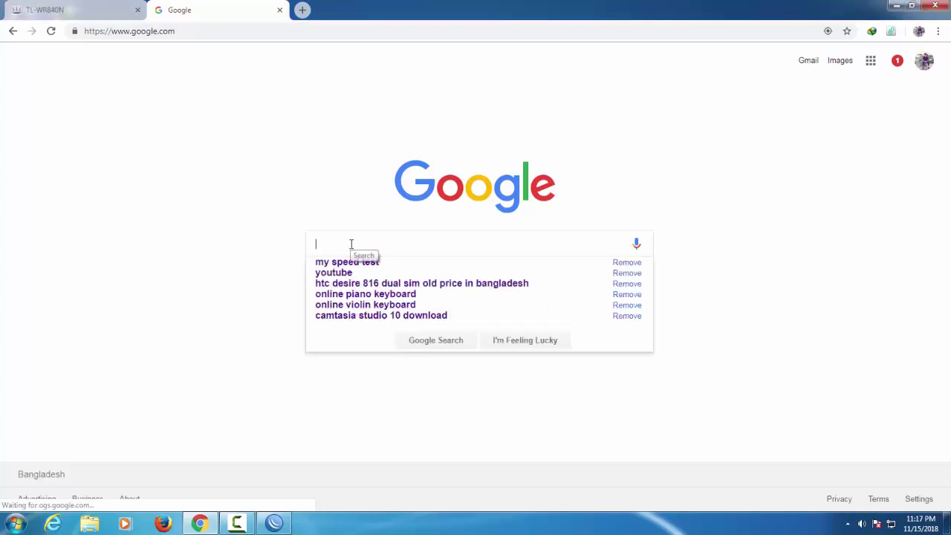
pyautogui.press('Down')
pyautogui.press('Return')
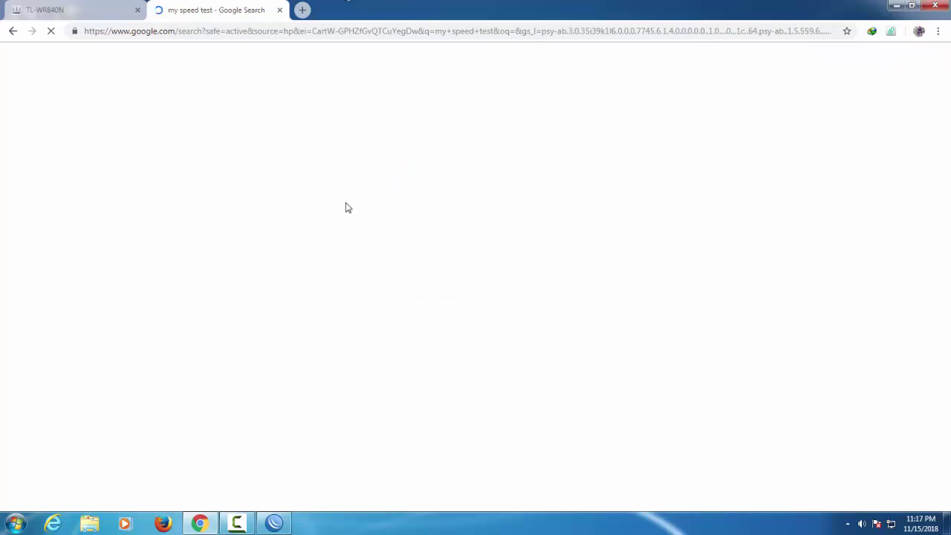
pyautogui.scroll(-3, 228, 297)
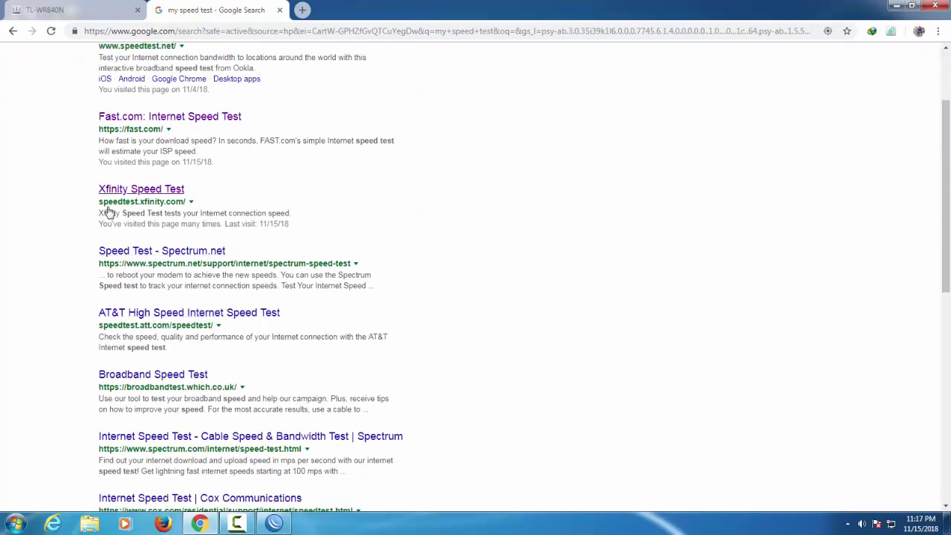
# Open the Xfinity Speed Test result and start the test.
pyautogui.click(153, 194)
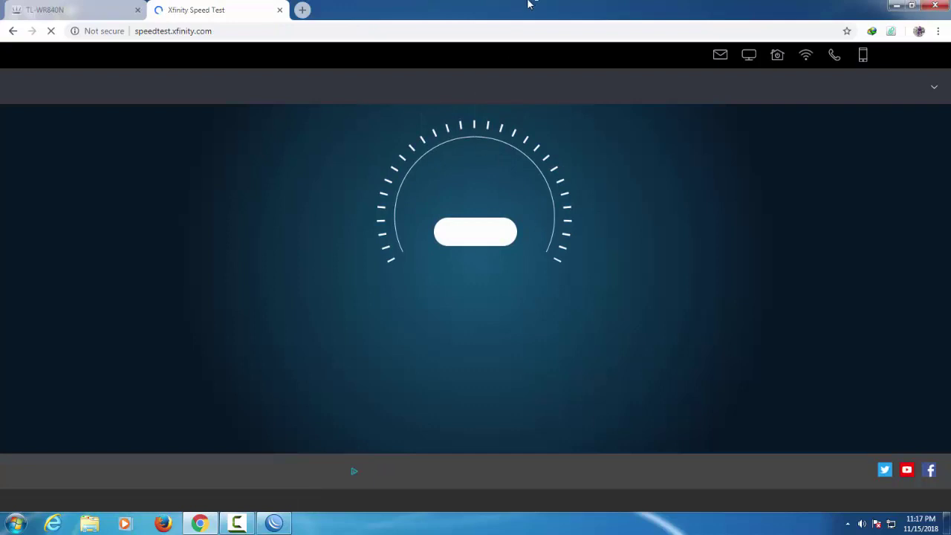
pyautogui.click(480, 243)
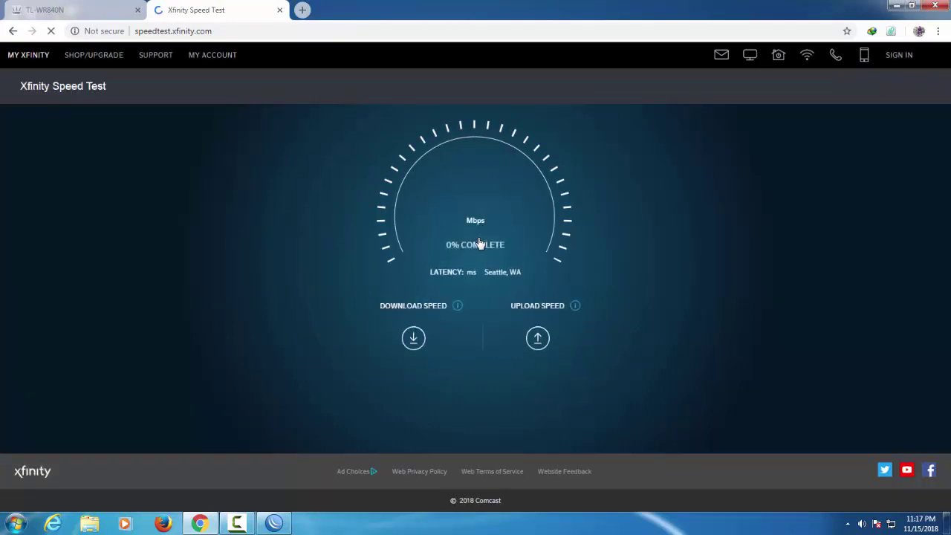